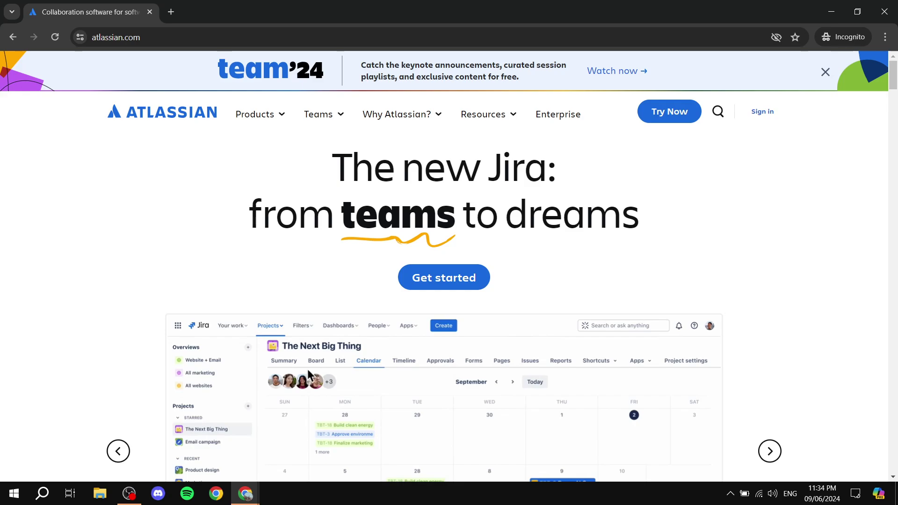
Bring up the Products mega menu listing Jira, Confluence and Trello
mouse_move(260, 114)
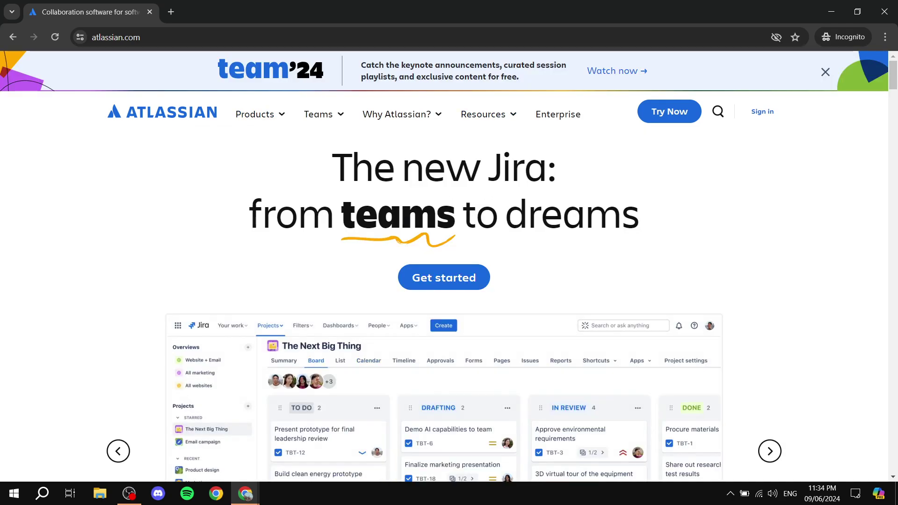
mouse_move(260, 114)
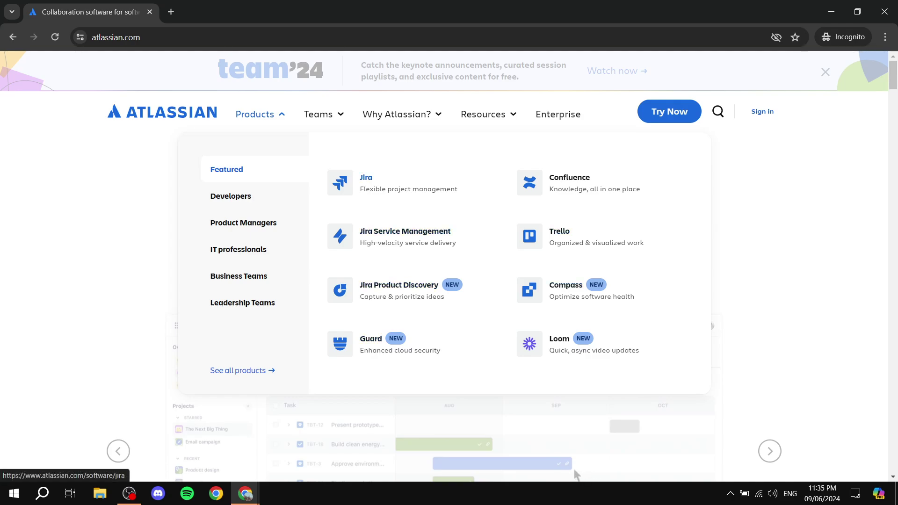
Go from the Jira product page to its Free, Standard, Premium and Enterprise pricing comparison
click(366, 178)
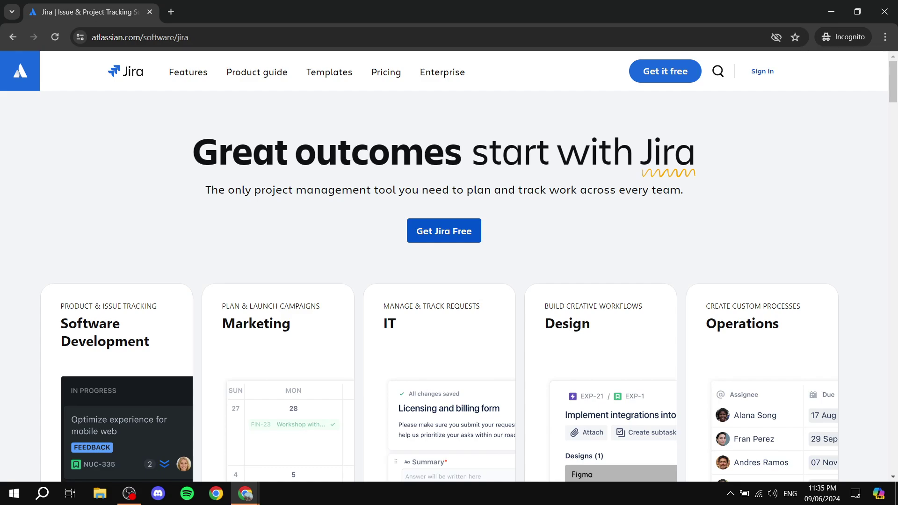
click(386, 72)
scroll(445, 286, down, 4)
scroll(445, 286, up, 2)
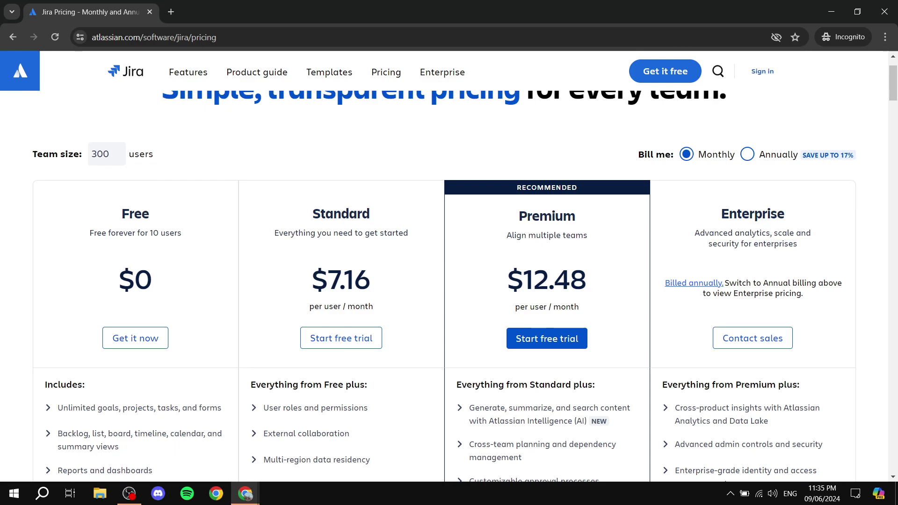
drag(120, 213, 153, 283)
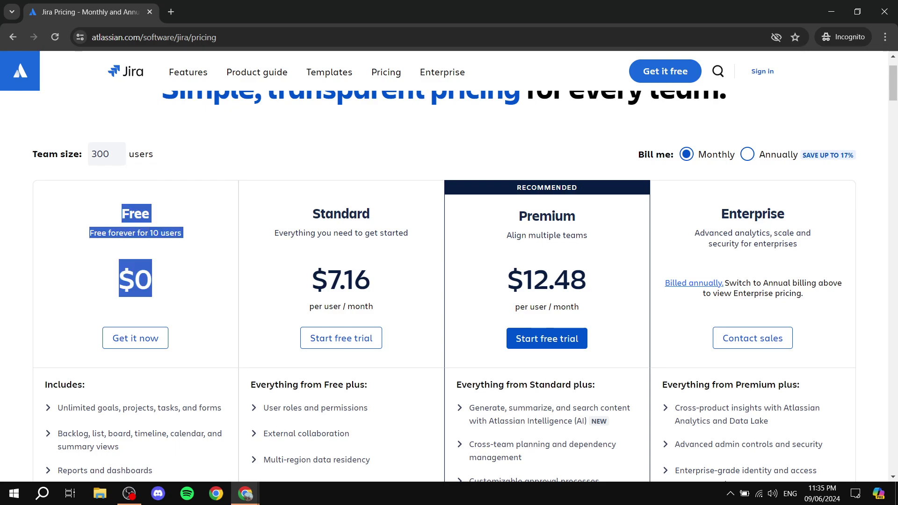
click(183, 280)
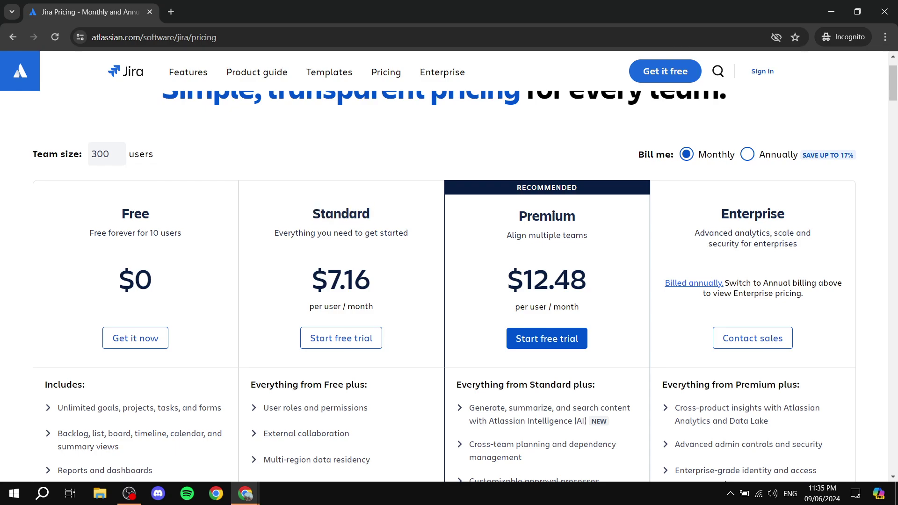
double_click(547, 216)
click(574, 248)
drag(721, 214, 778, 216)
click(781, 218)
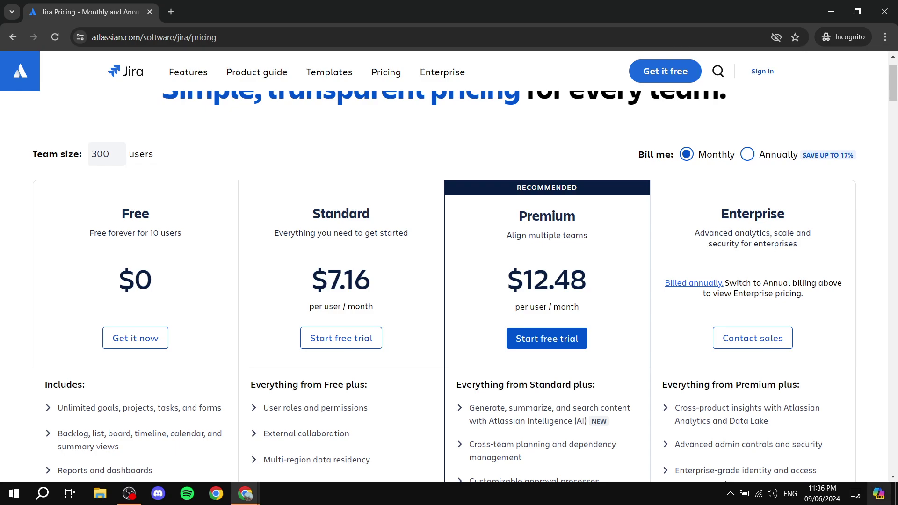
mouse_move(709, 233)
mouse_down()
mouse_move(766, 216)
mouse_move(694, 232)
mouse_up()
click(694, 234)
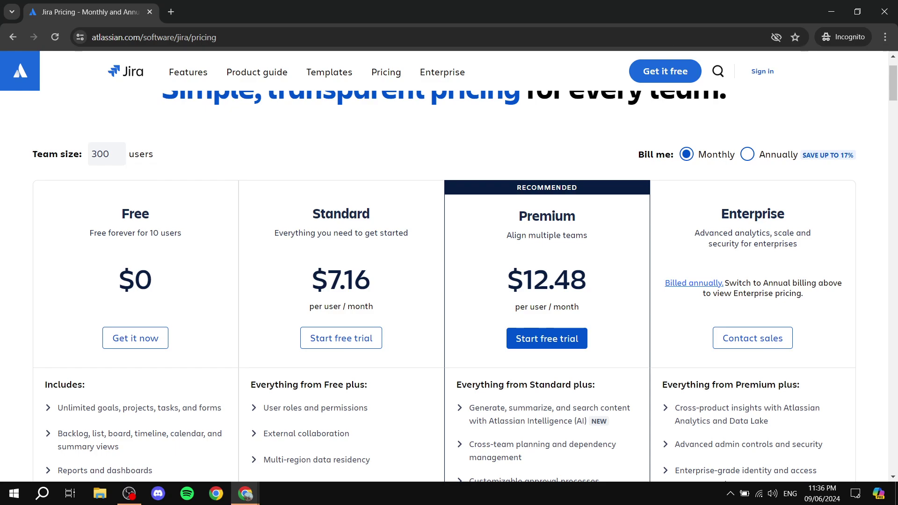
scroll(449, 281, down, 3)
scroll(449, 281, up, 1)
drag(89, 174, 181, 174)
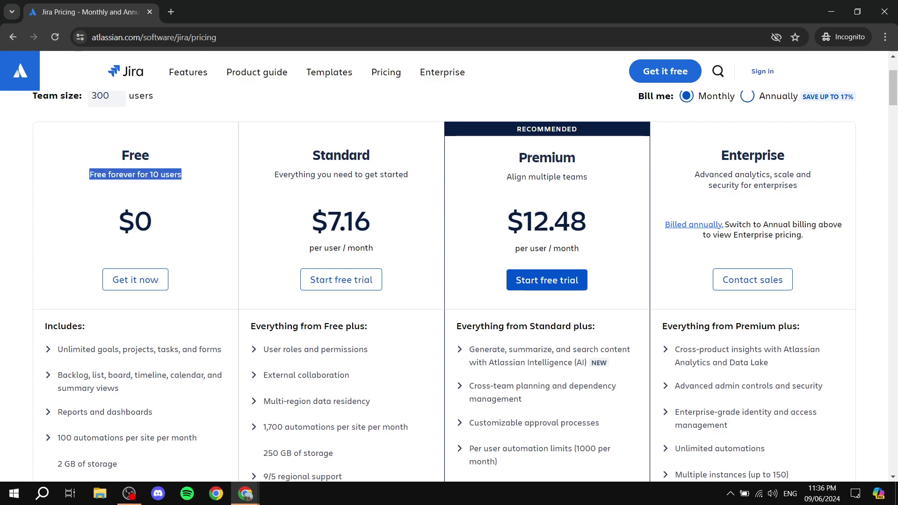
scroll(449, 281, down, 3)
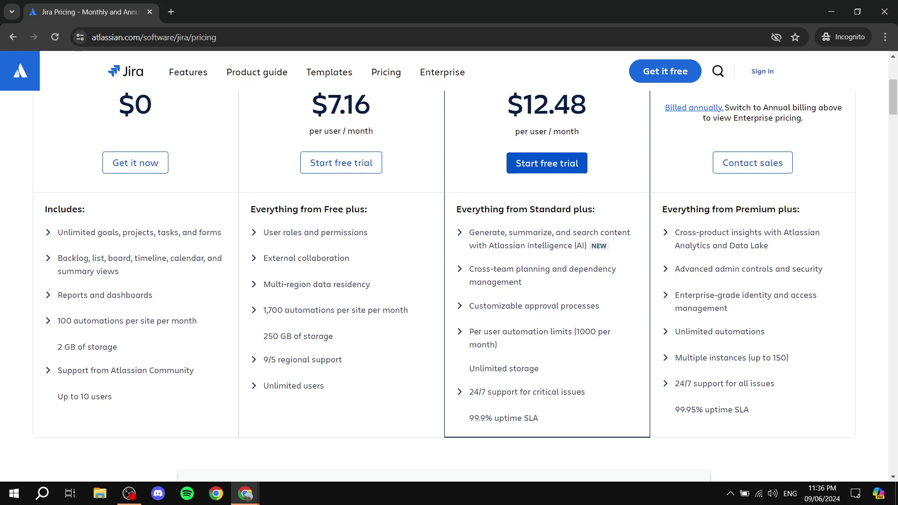
scroll(449, 262, down, 1)
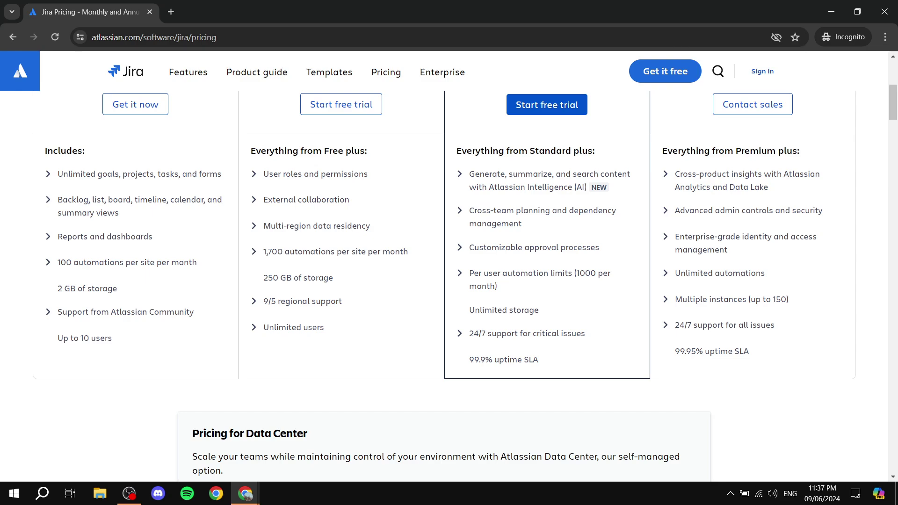
drag(198, 263, 57, 263)
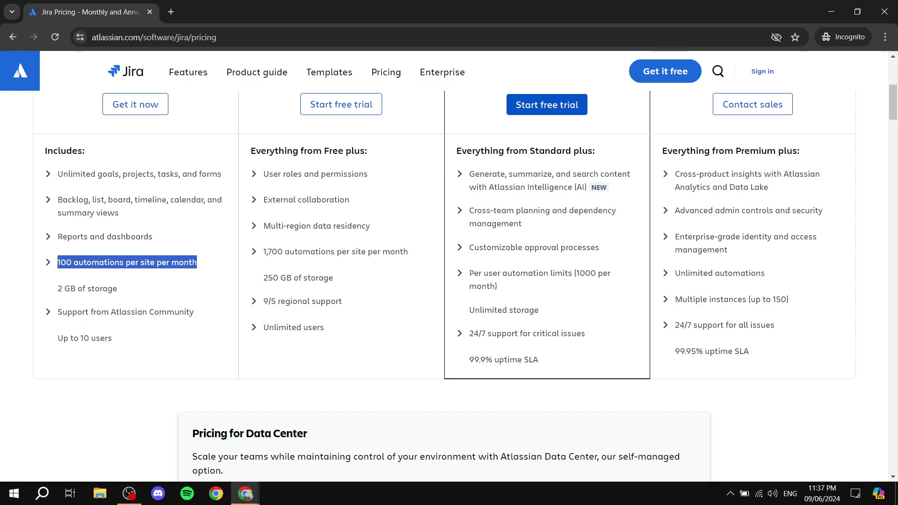
click(141, 276)
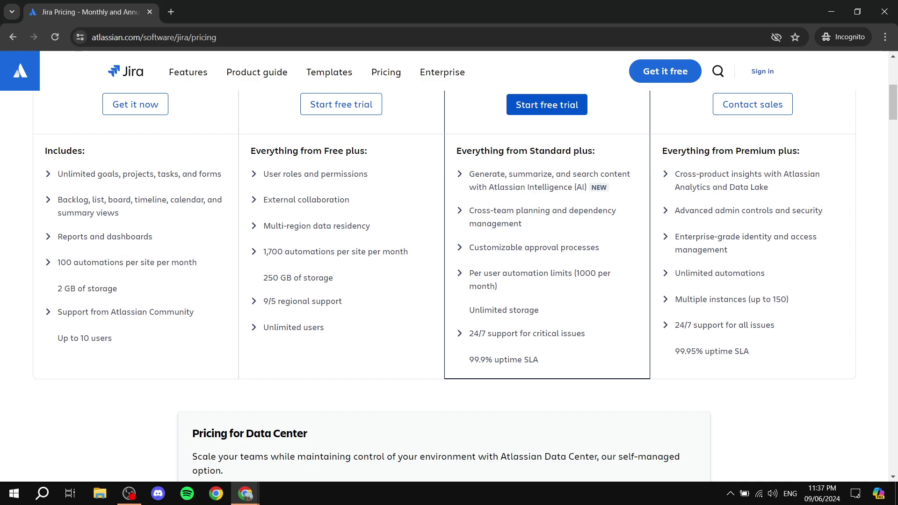
drag(118, 289, 58, 289)
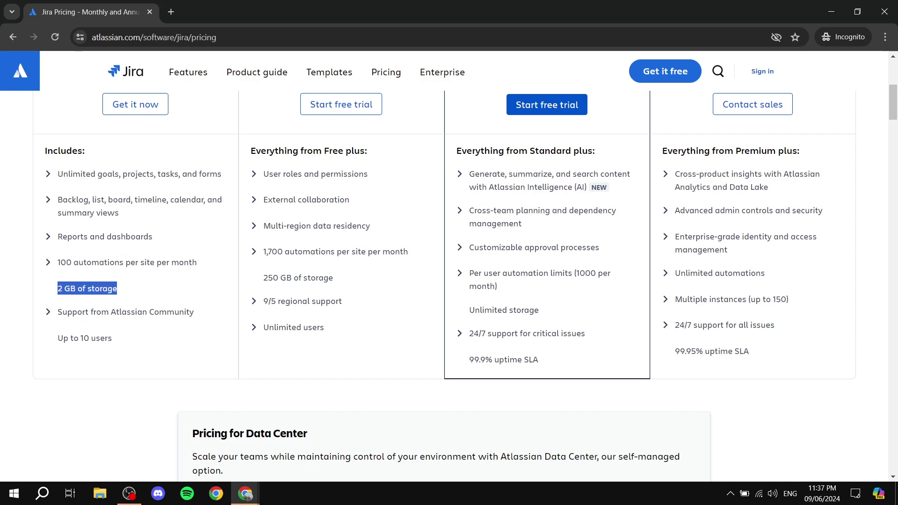
click(122, 292)
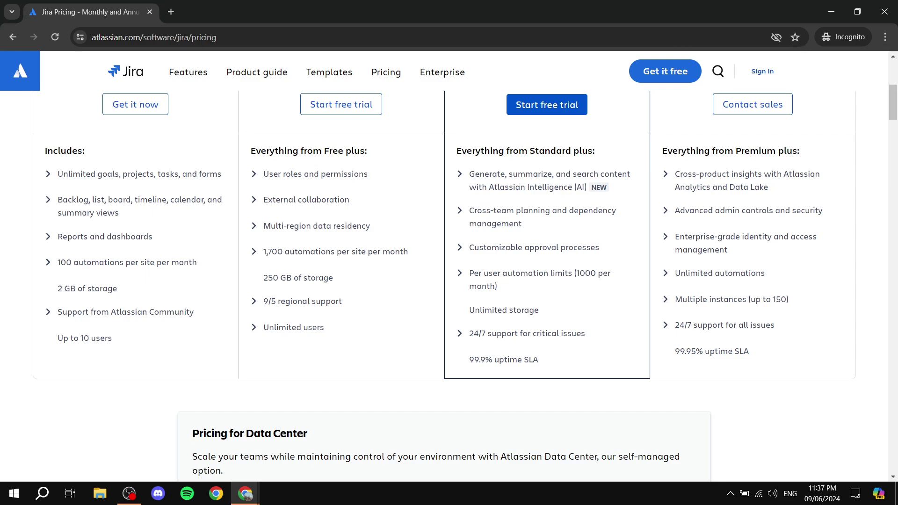
drag(57, 338, 114, 340)
click(115, 340)
scroll(449, 281, up, 5)
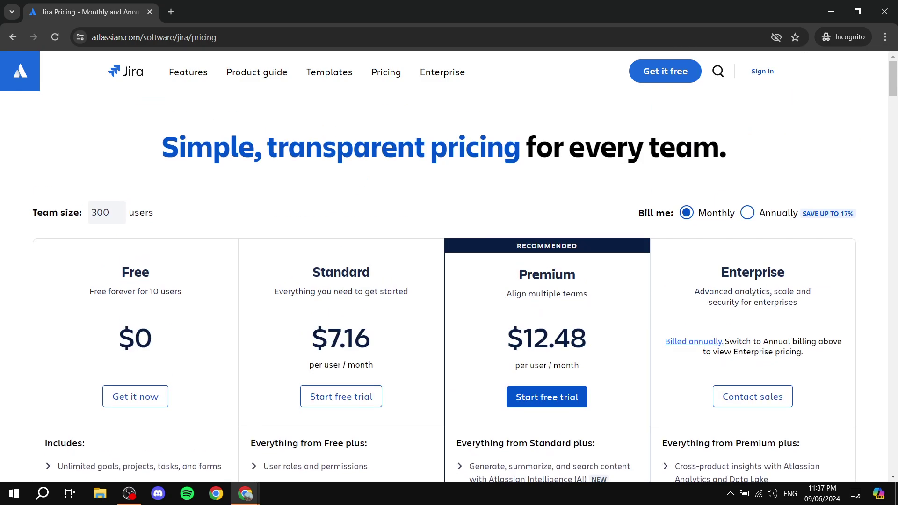
double_click(136, 273)
click(135, 272)
Start the Free plan sign-up and fill in the work e-mail, dismissing saved suggestions
click(135, 396)
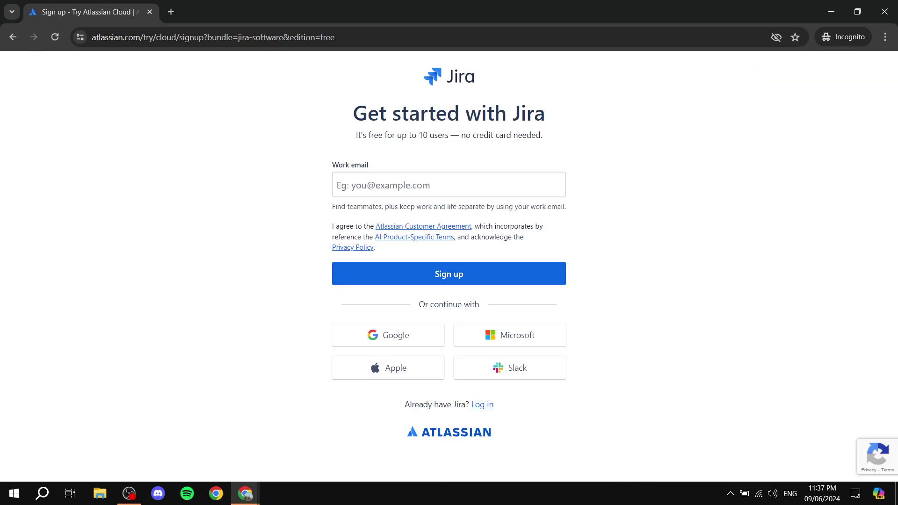
click(448, 185)
click(655, 211)
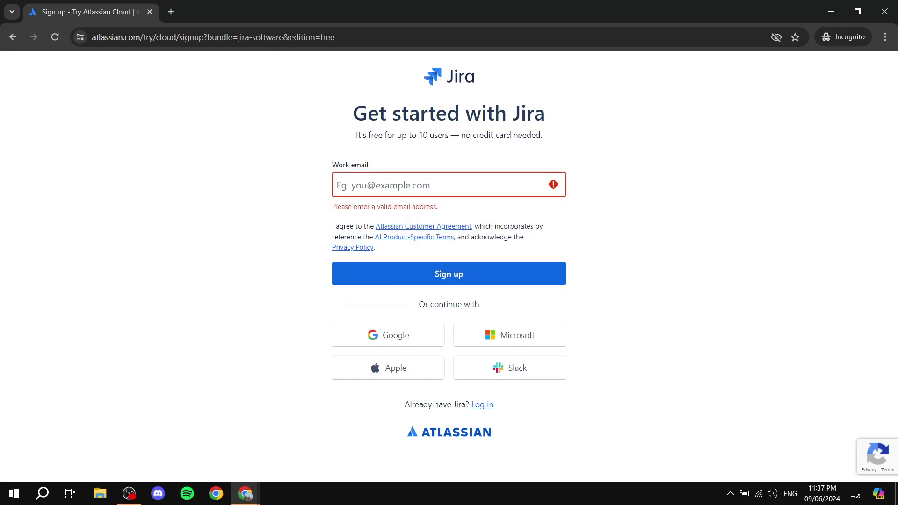
click(448, 185)
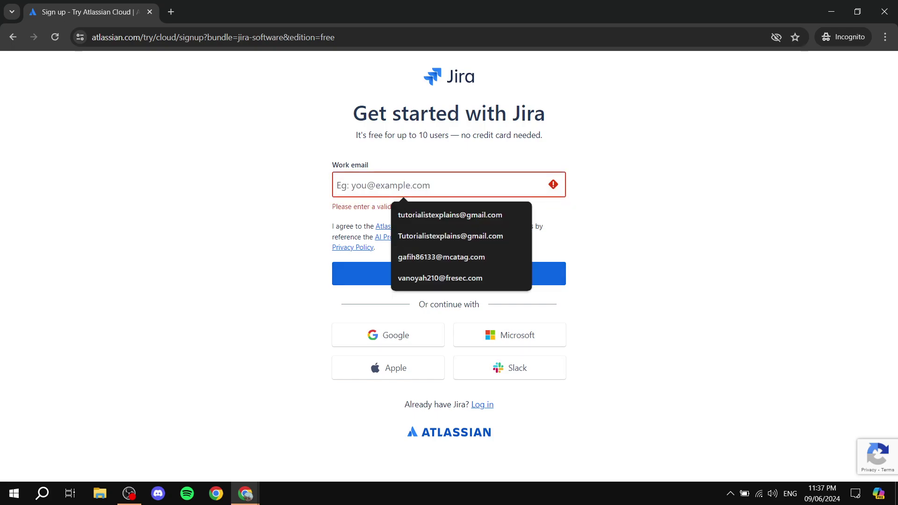
click(655, 211)
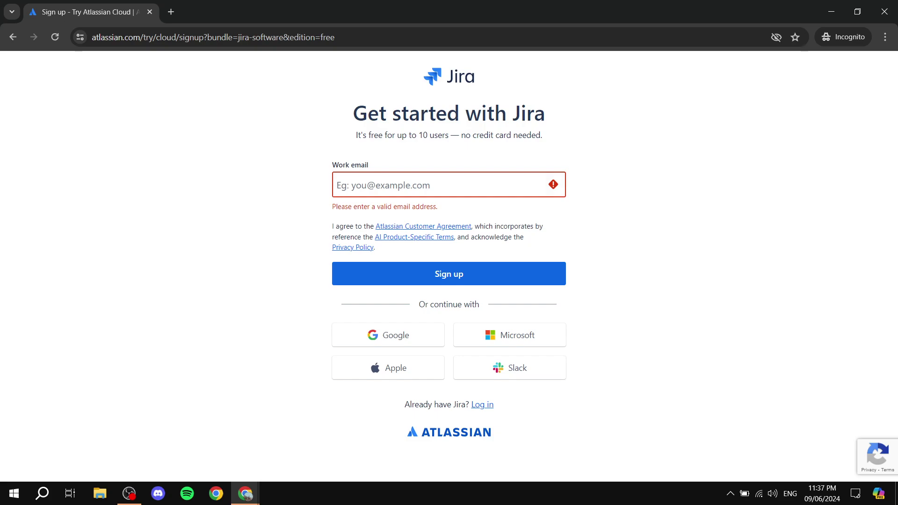
click(421, 185)
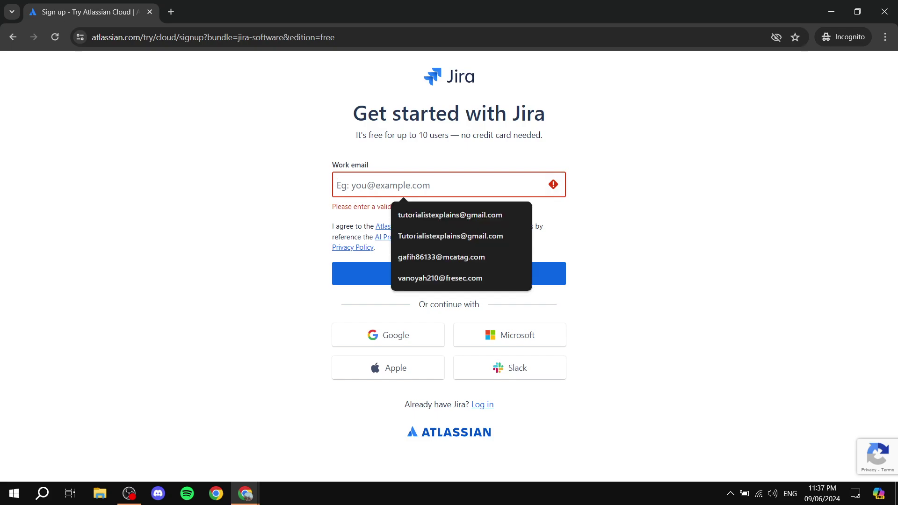
key(Escape)
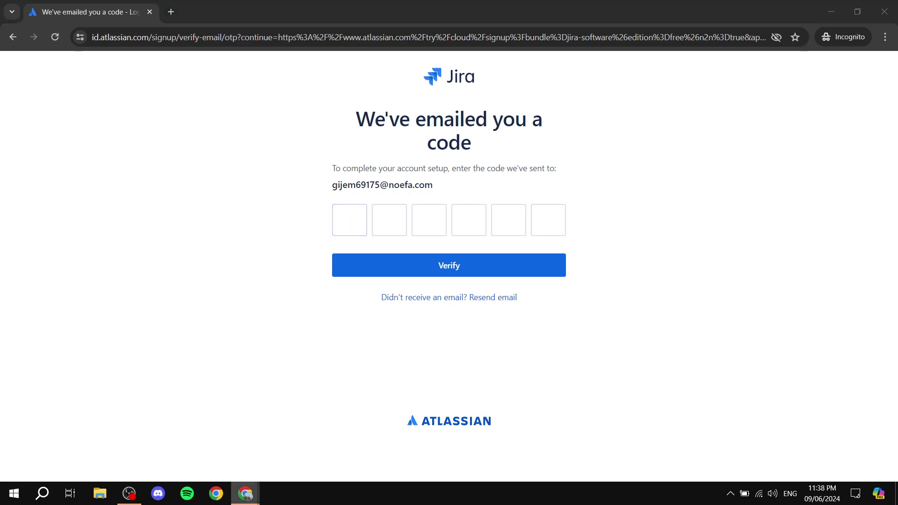
Switch to the Temp Mail inbox showing Atlassian's verification-code message
mouse_move(245, 494)
click(309, 439)
scroll(444, 267, down, 5)
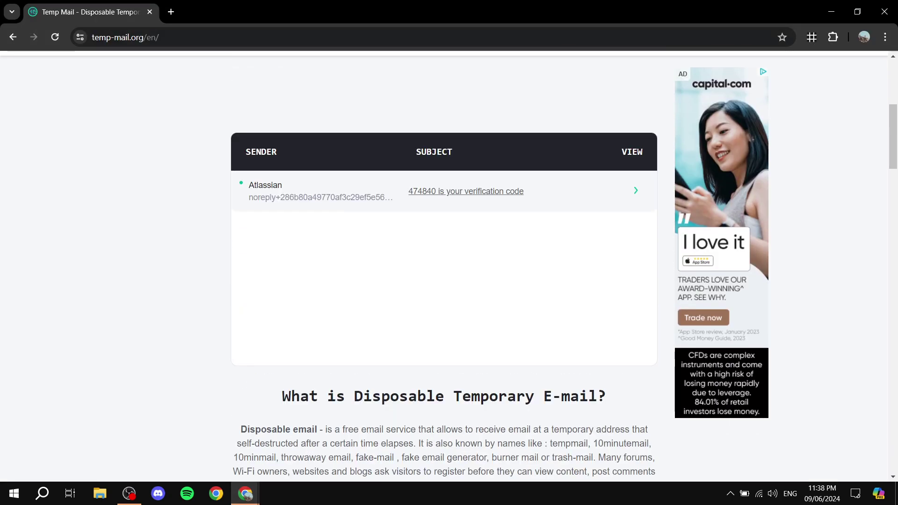
Open Atlassian's verification e-mail, select its six-digit code, and return to the code-entry page
click(466, 191)
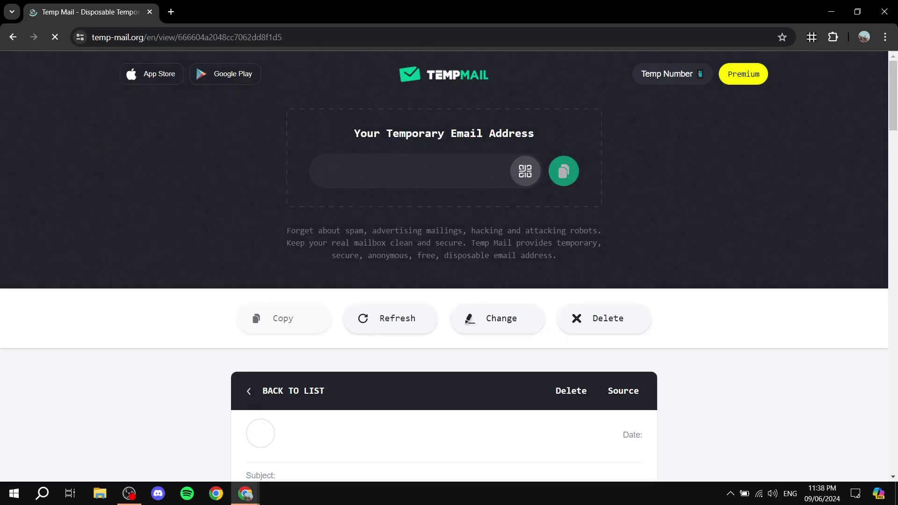
scroll(445, 266, down, 4)
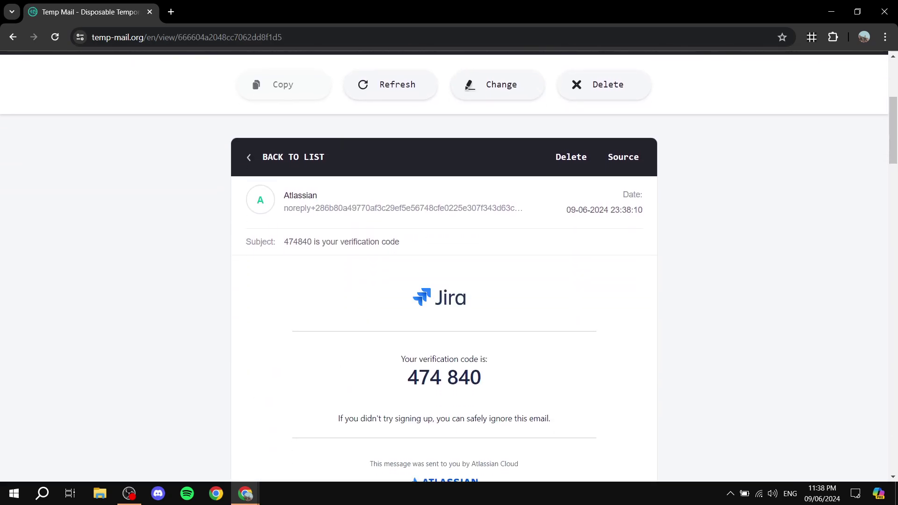
double_click(298, 295)
key(ctrl+c)
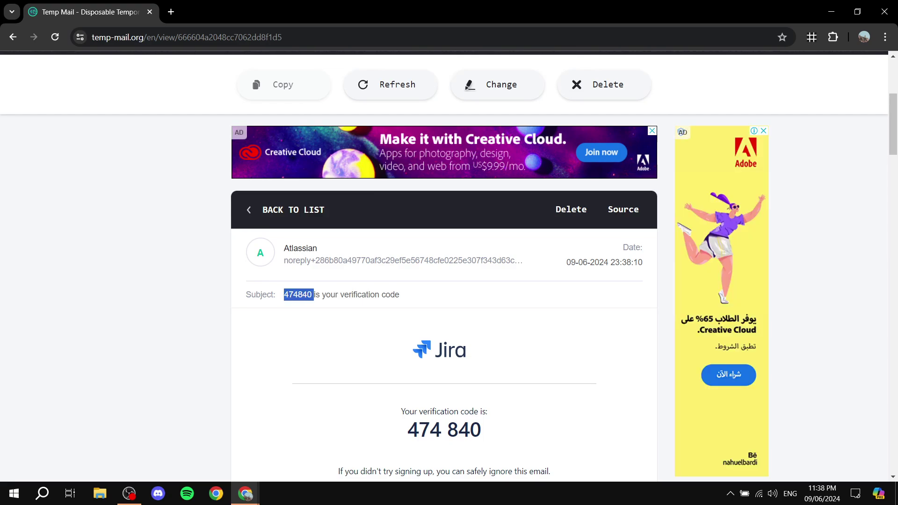
mouse_move(245, 493)
click(180, 440)
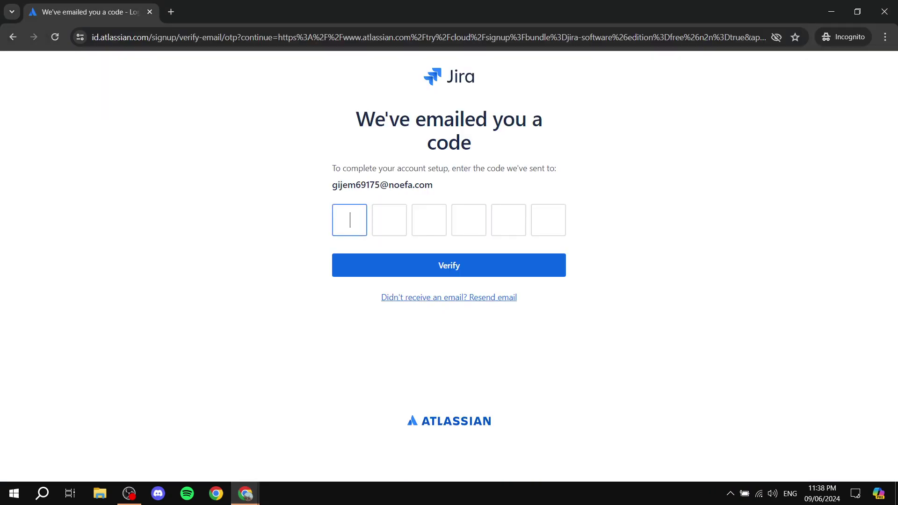
Paste the verification code and enter the account's full name and password
key(ctrl+v)
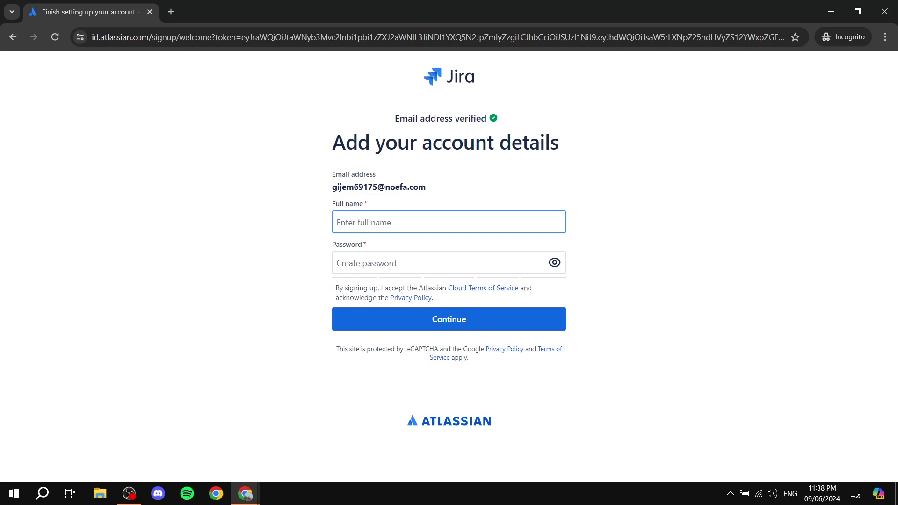
text(Tutorialist Explains)
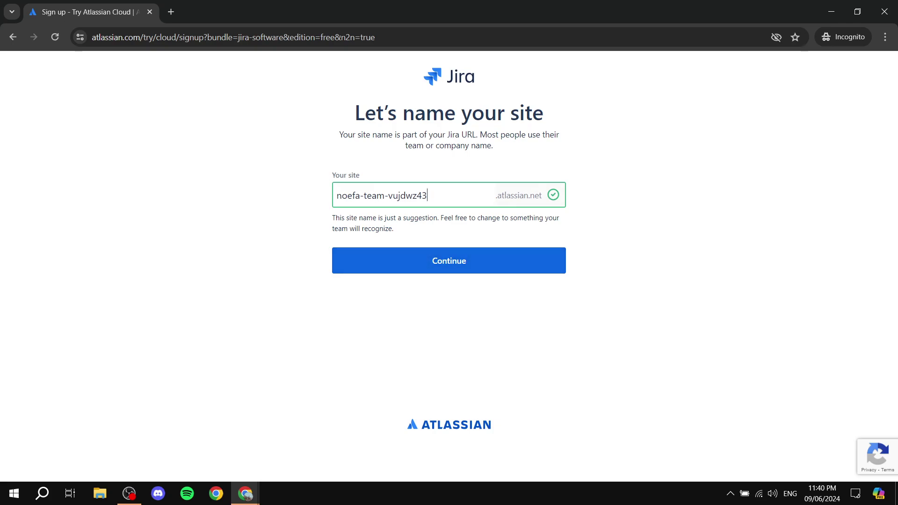
Keep the suggested .atlassian.net site name unchanged and continue
key(ctrl+a)
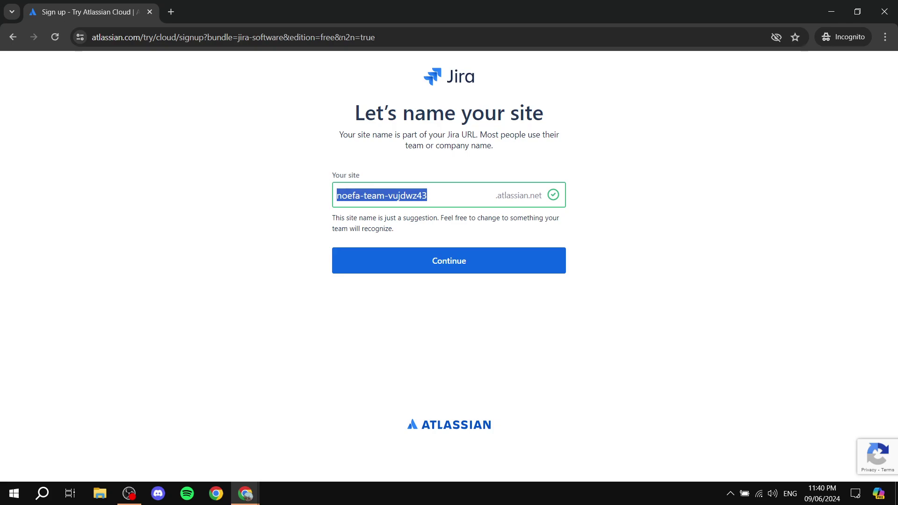
click(433, 195)
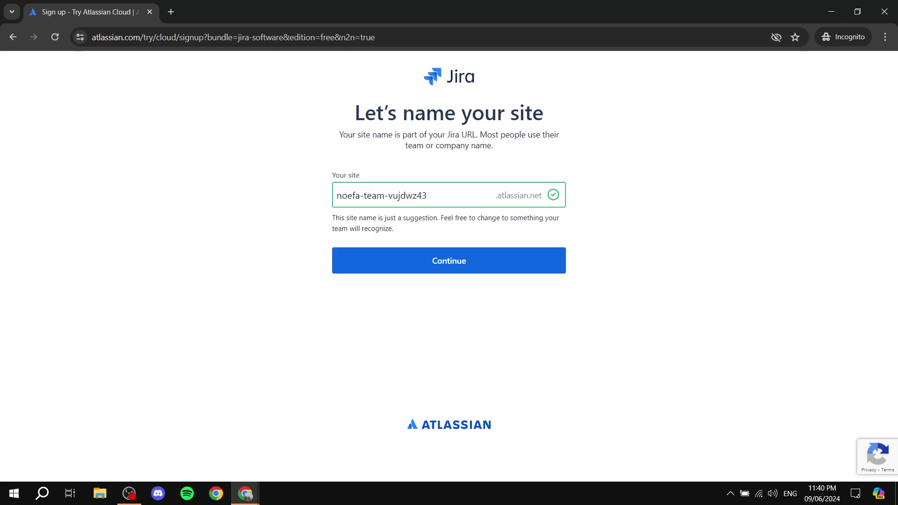
click(449, 260)
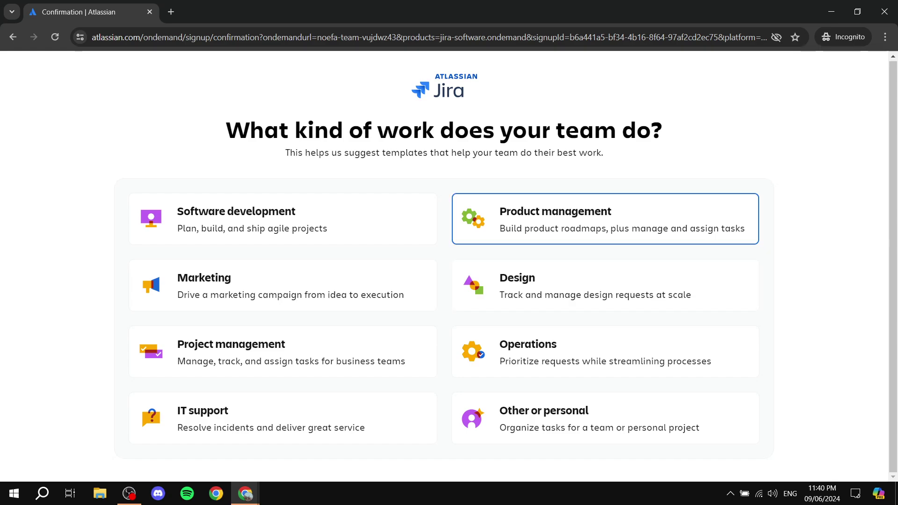
Back out of Product management and agree to the terms to create the site again
click(606, 225)
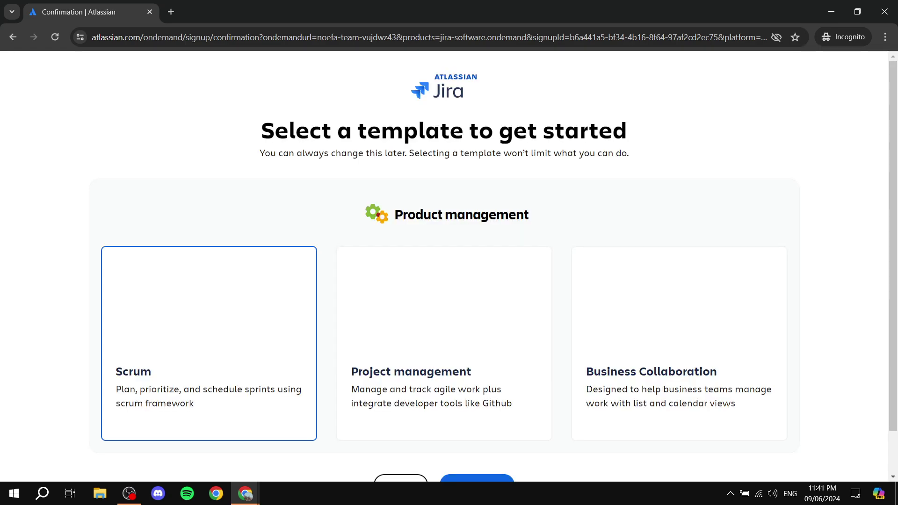
key(alt+Left)
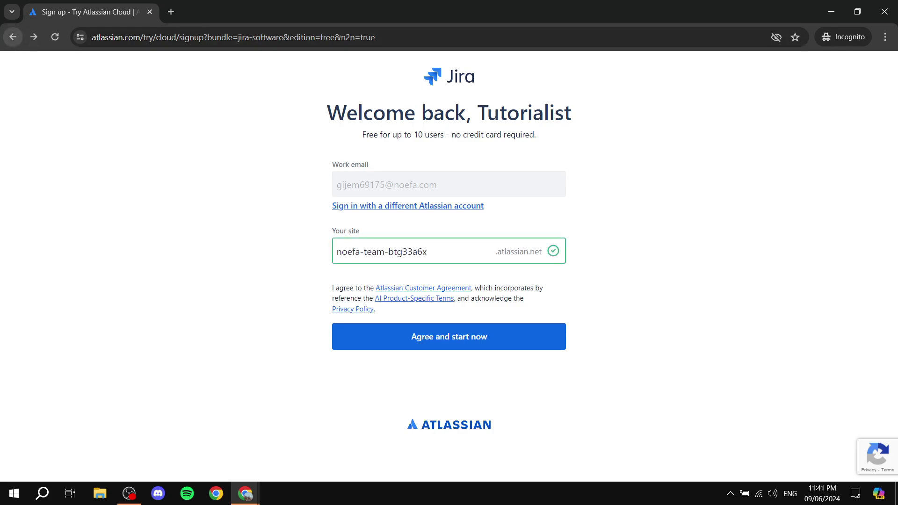
click(449, 337)
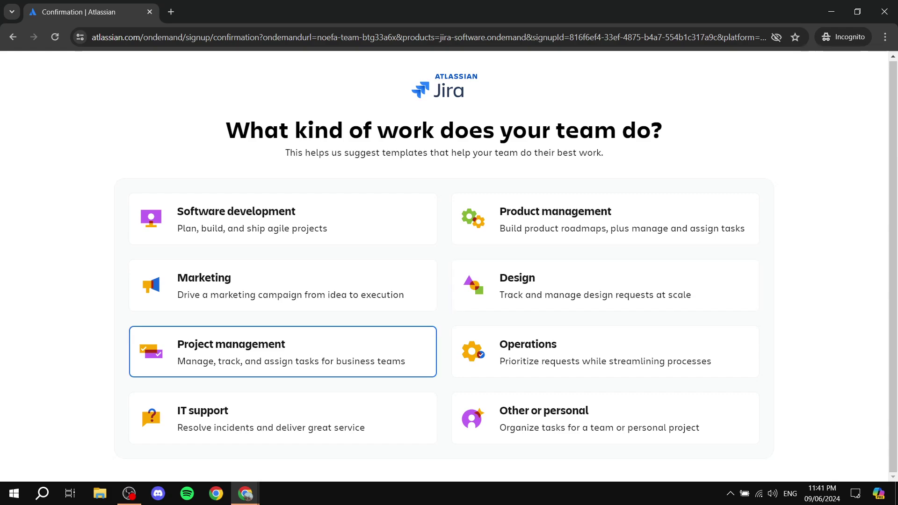
Choose Project management and start the site with the Kanban template
click(283, 351)
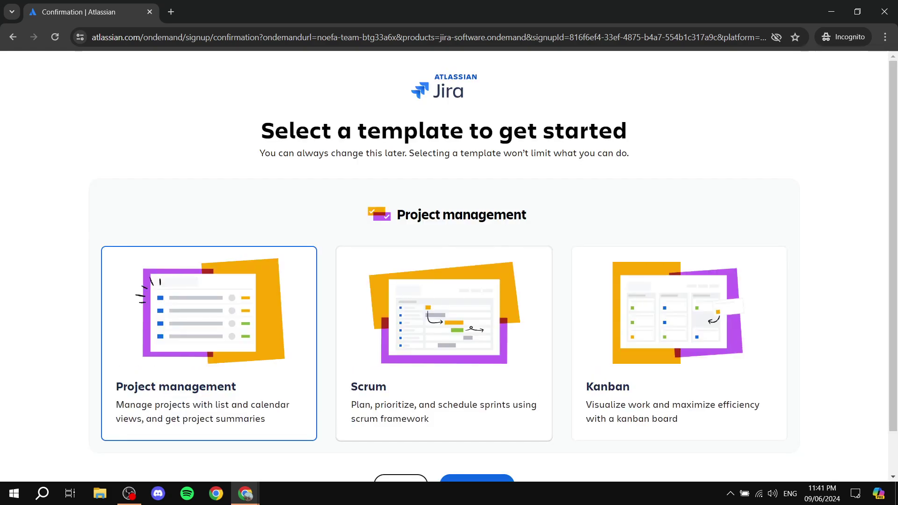
scroll(449, 266, down, 1)
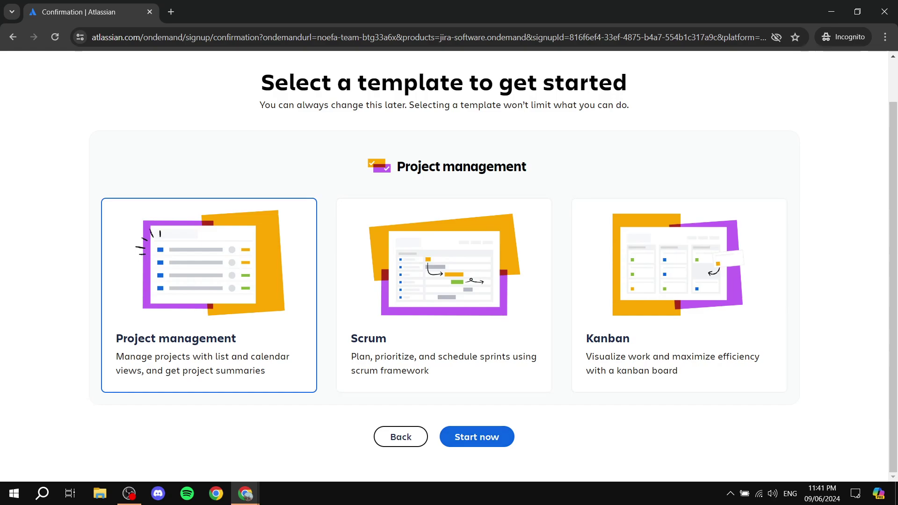
click(401, 436)
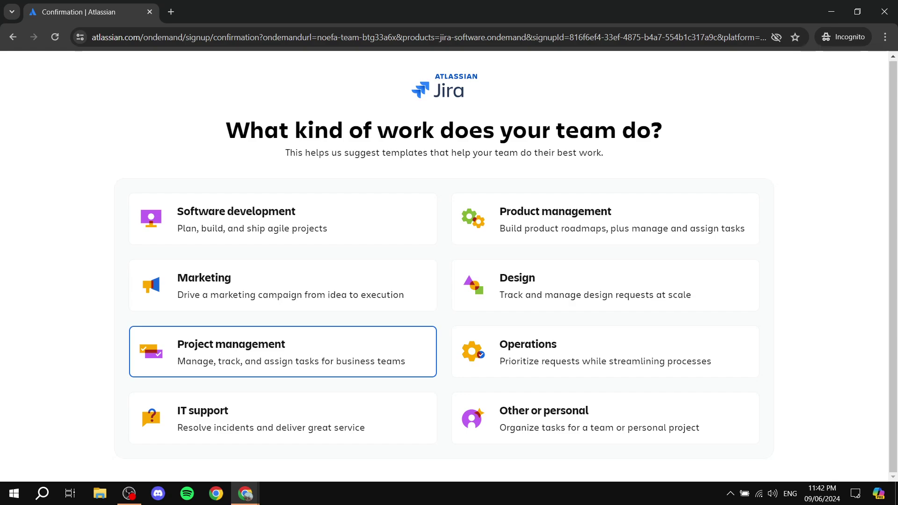
scroll(514, 328, down, 2)
click(679, 300)
click(476, 437)
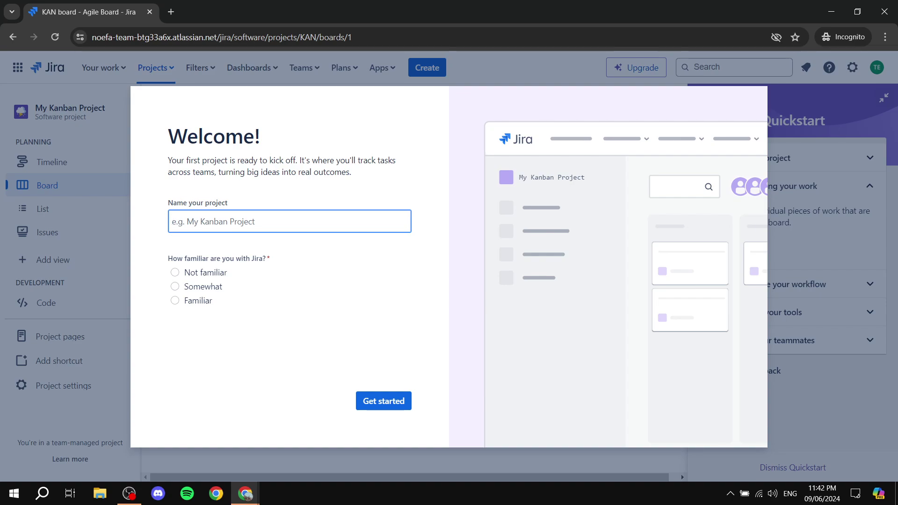
Name the project 'My first project', set Jira familiarity to Familiar, and get started
text(My first project)
click(290, 327)
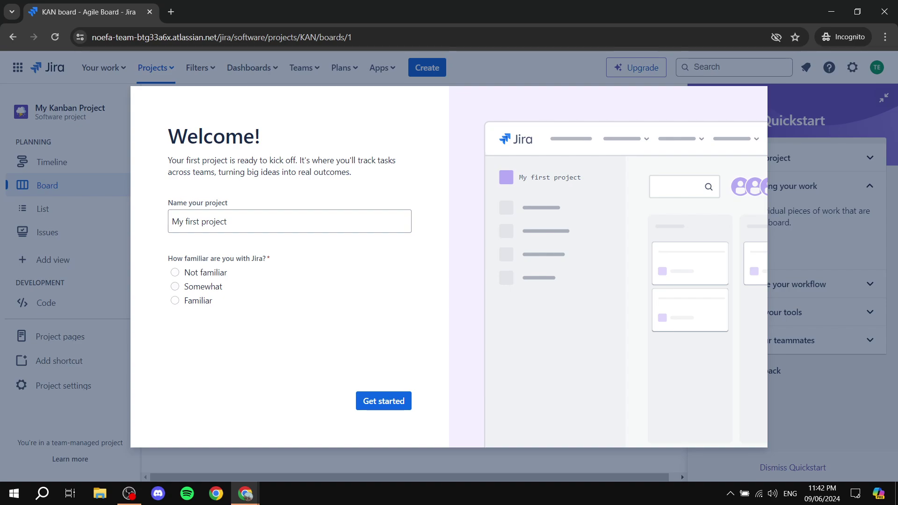
click(175, 272)
click(175, 300)
click(383, 401)
key(Return)
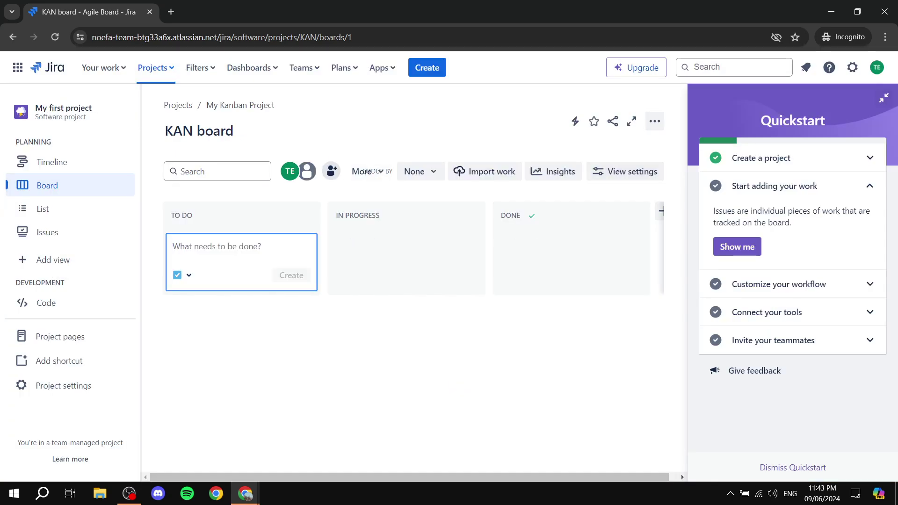
Dismiss the Quickstart guide, then choose Create project from the Projects menu
key(Tab)
key(Tab)
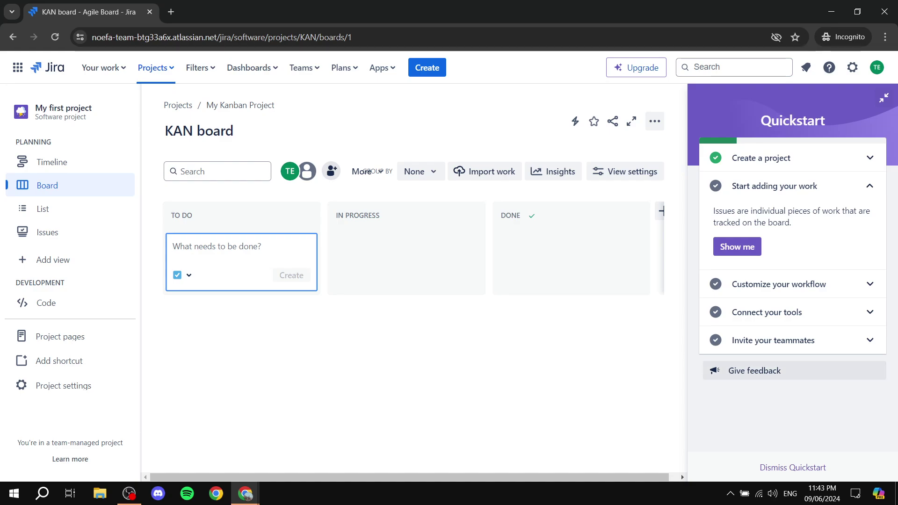
key(Return)
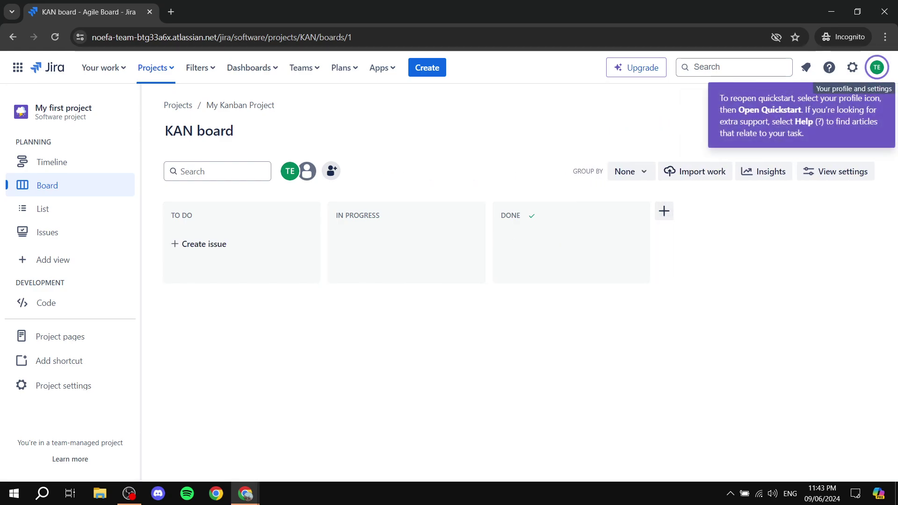
key(Return)
key(Escape)
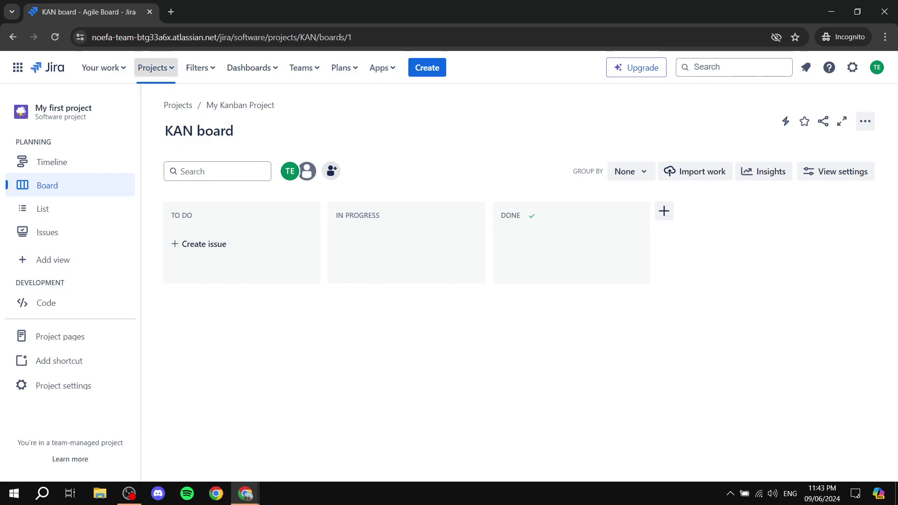
click(156, 67)
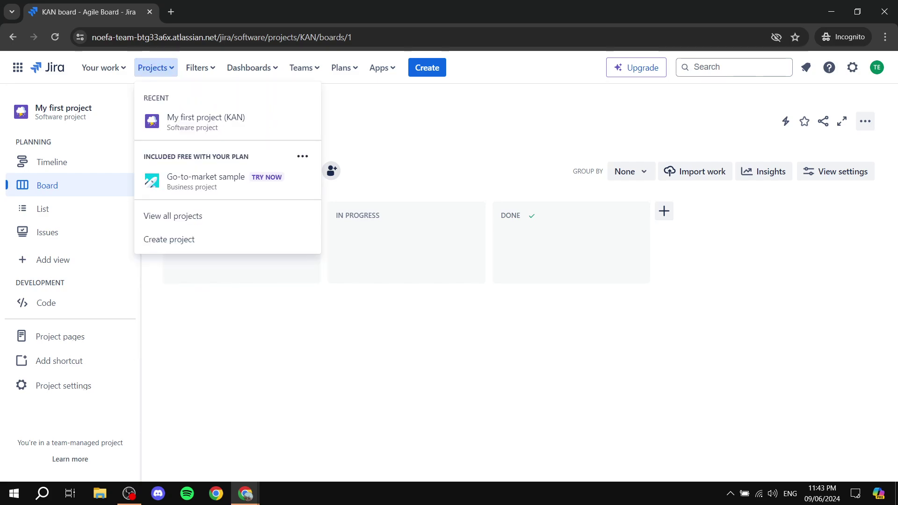
click(169, 239)
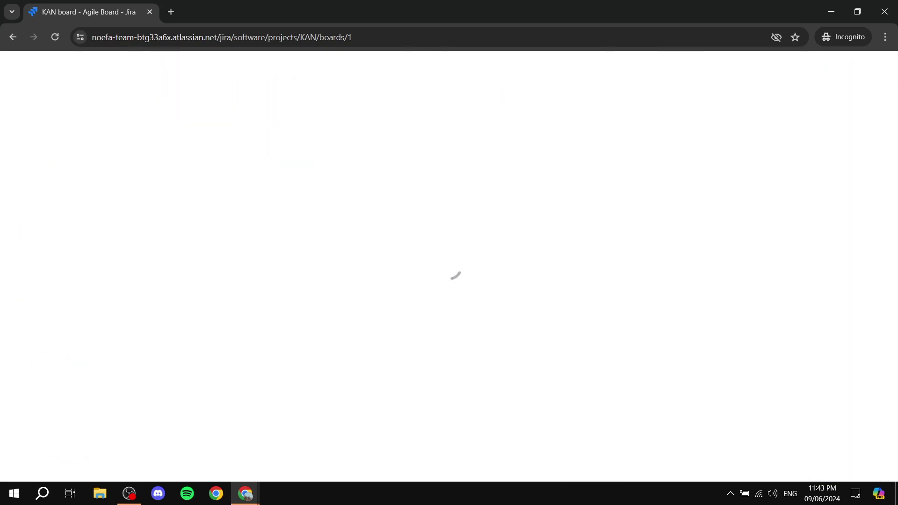